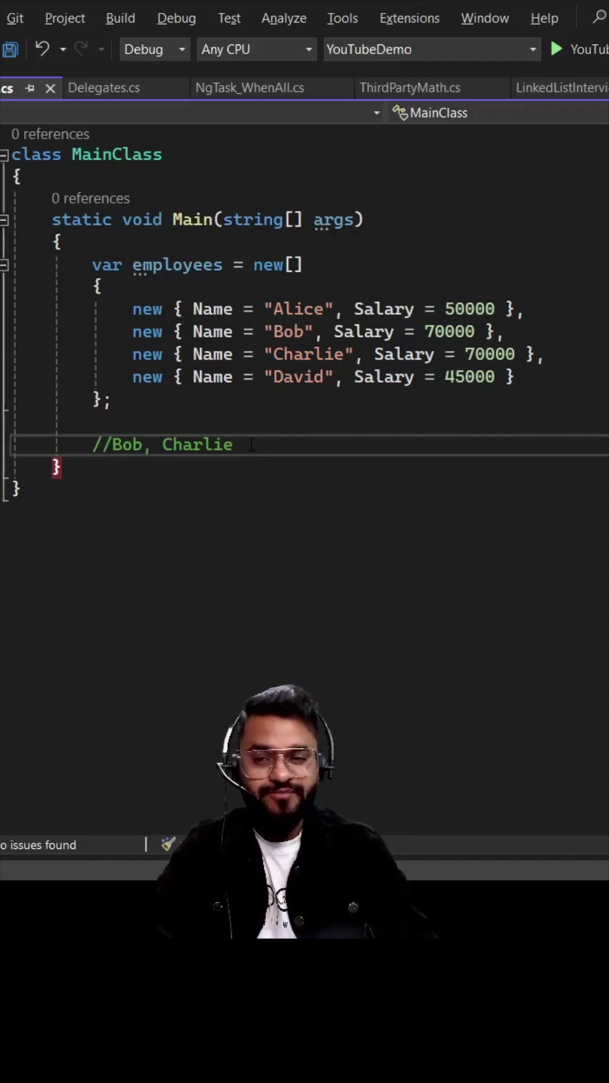
Add maxSalary = employees.Max(x => x.Salary) and check it evaluates to 70000 under the debugger.
key(Return)
text(va)
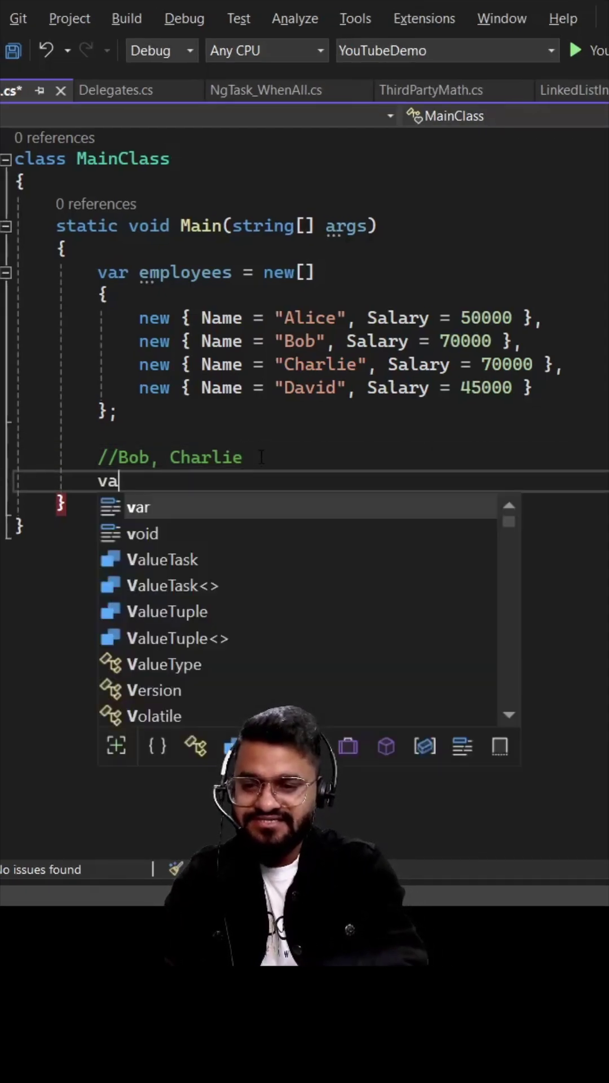
text(r maxSalary =)
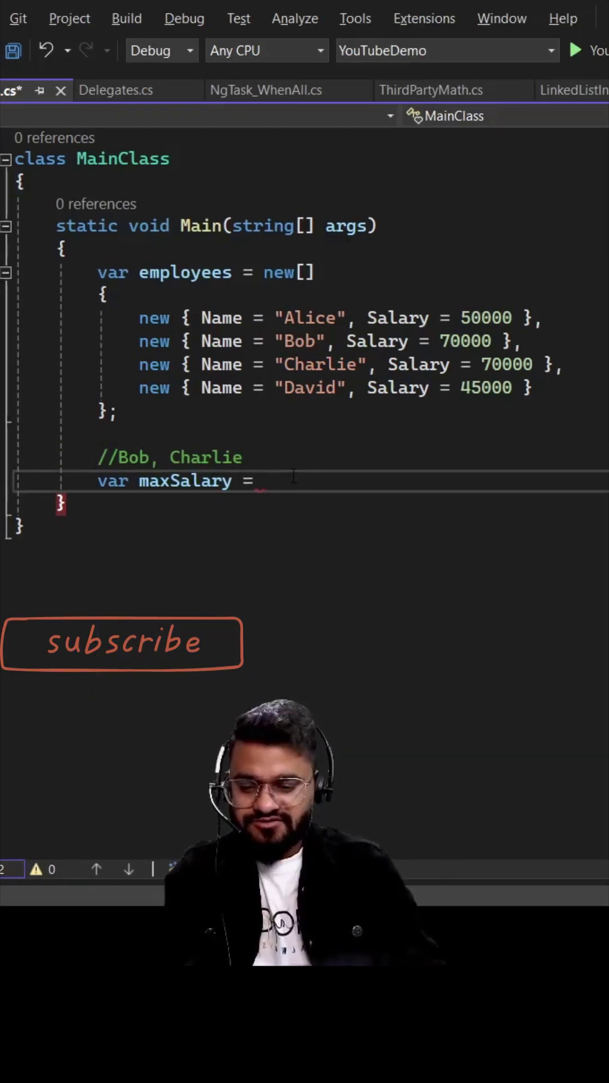
text( employee)
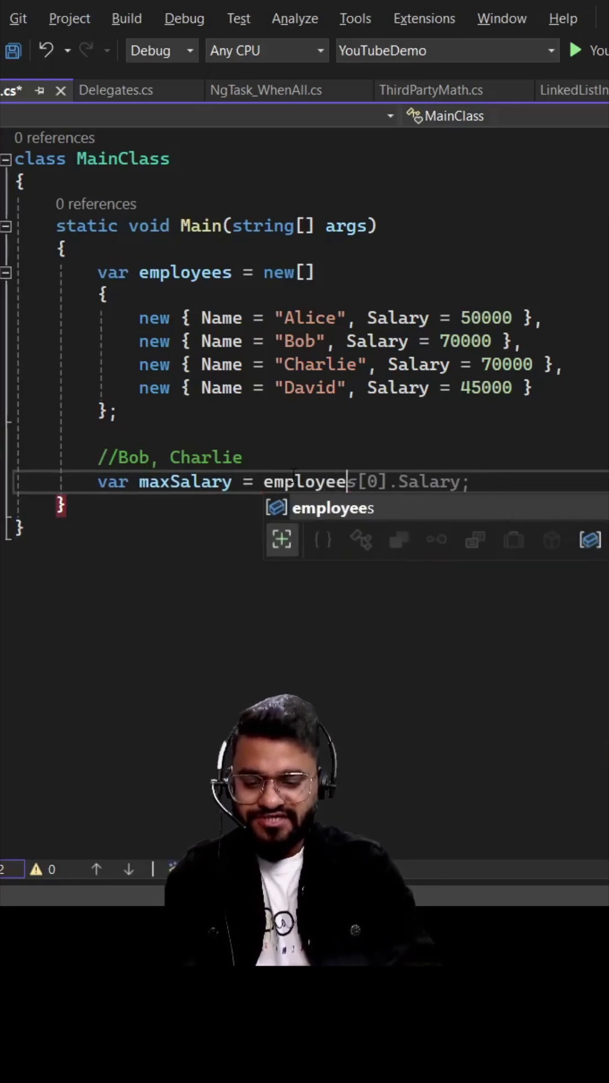
text(es.Max()
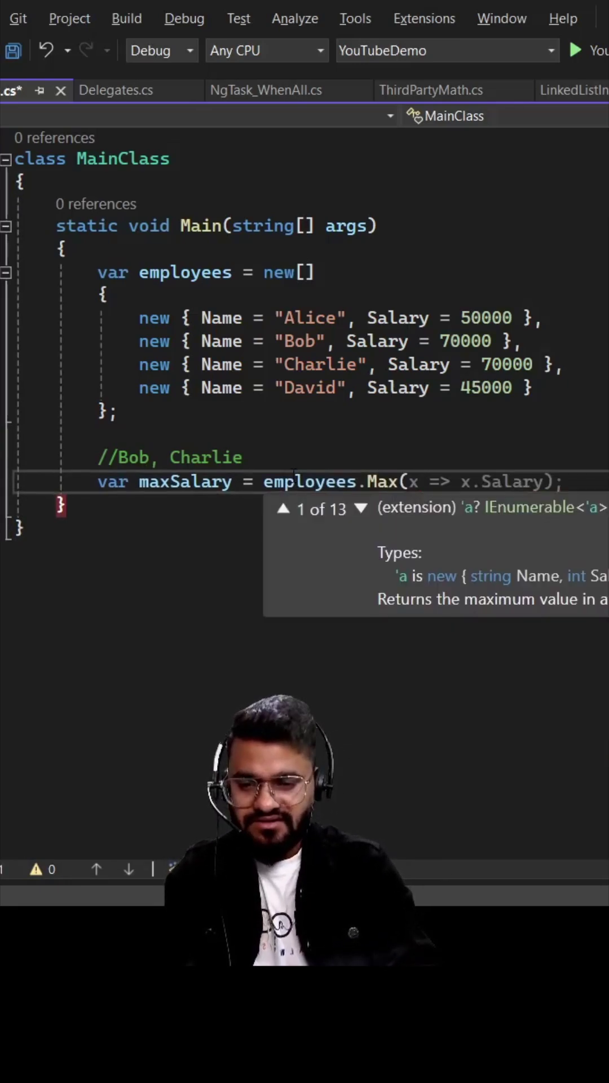
text(x => x.Salary);)
key(F5)
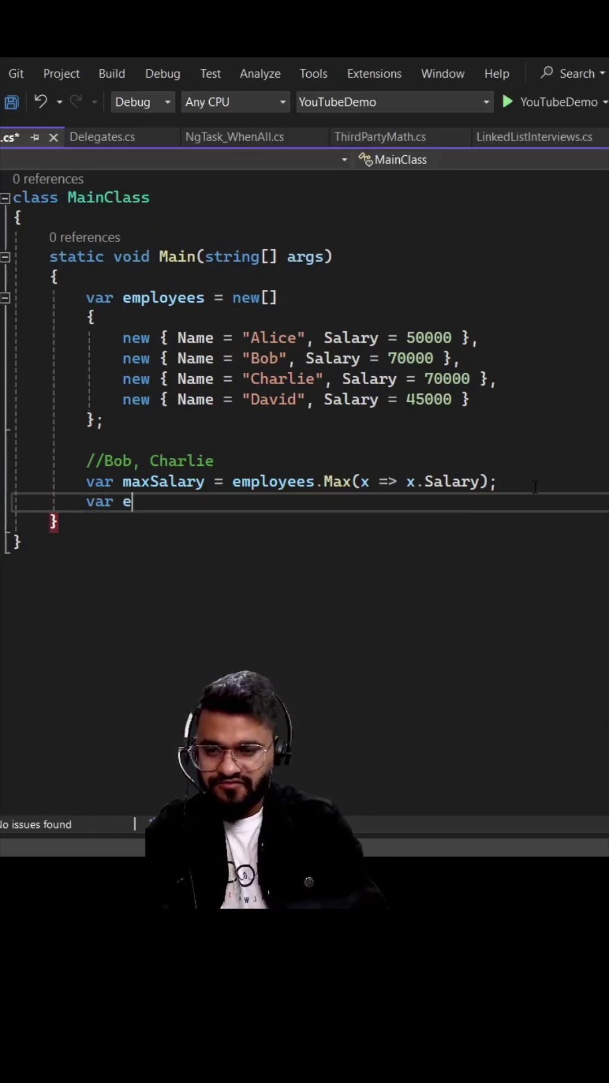
text(m)
text(ames =)
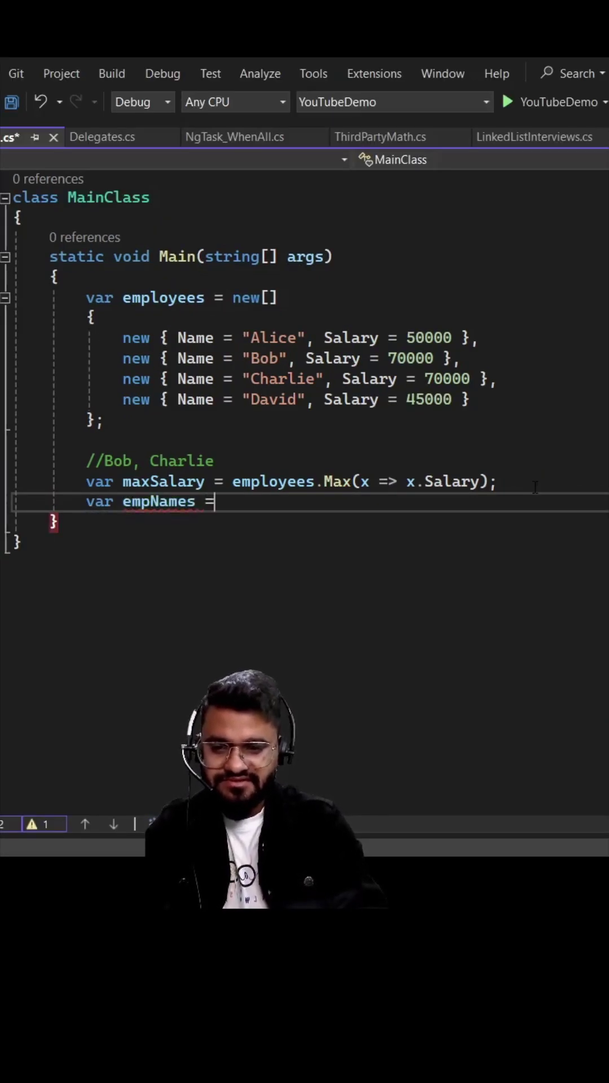
text(emp)
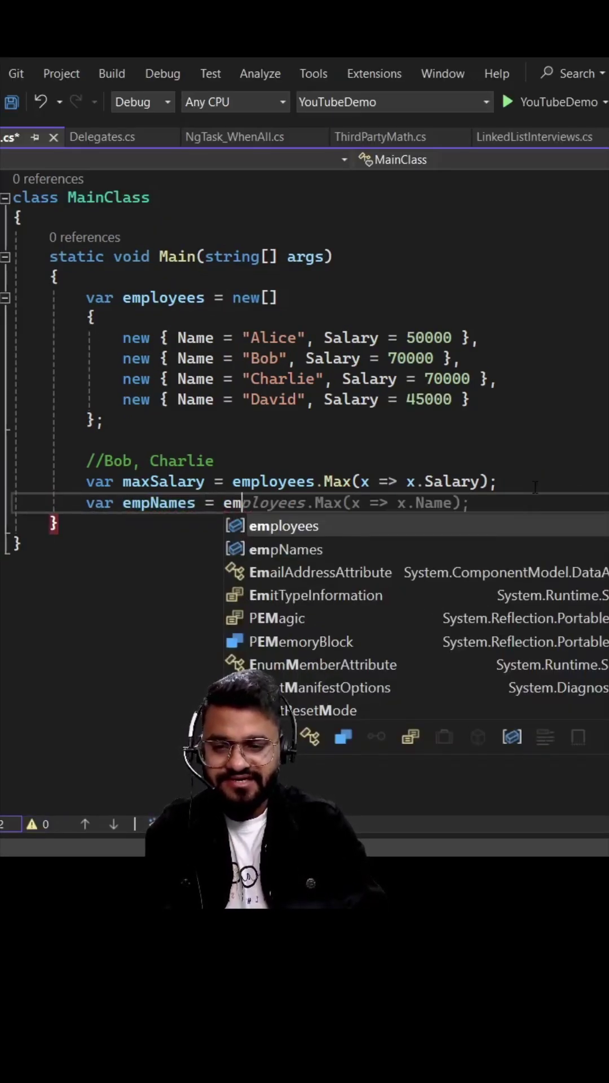
Write empNames = employees.Where(y => y.Salary == maxSalary).ToList() and start debugging.
key(Tab)
text(.)
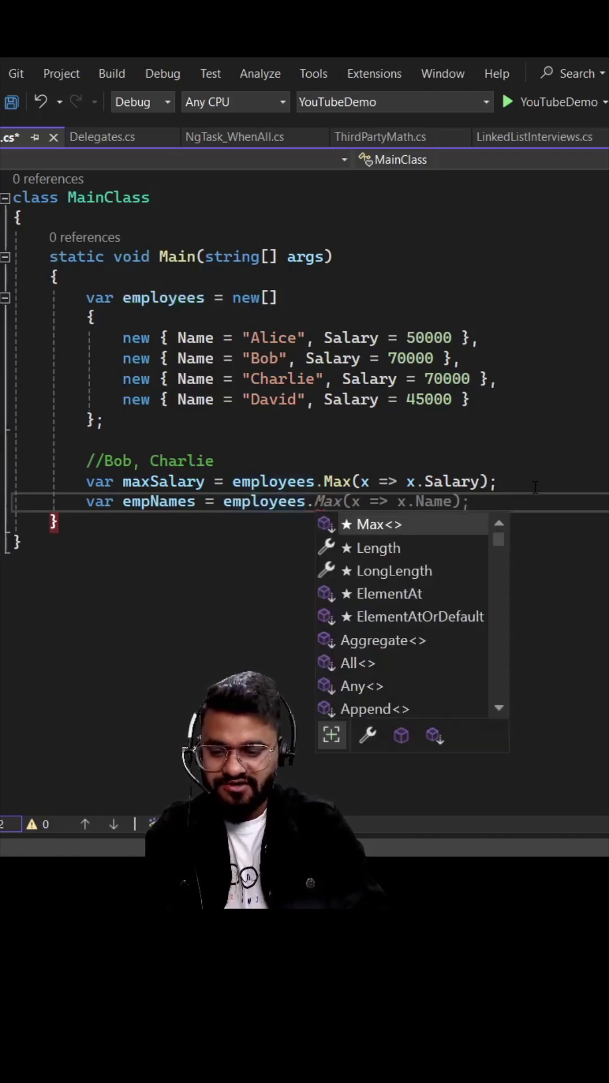
text(Where()
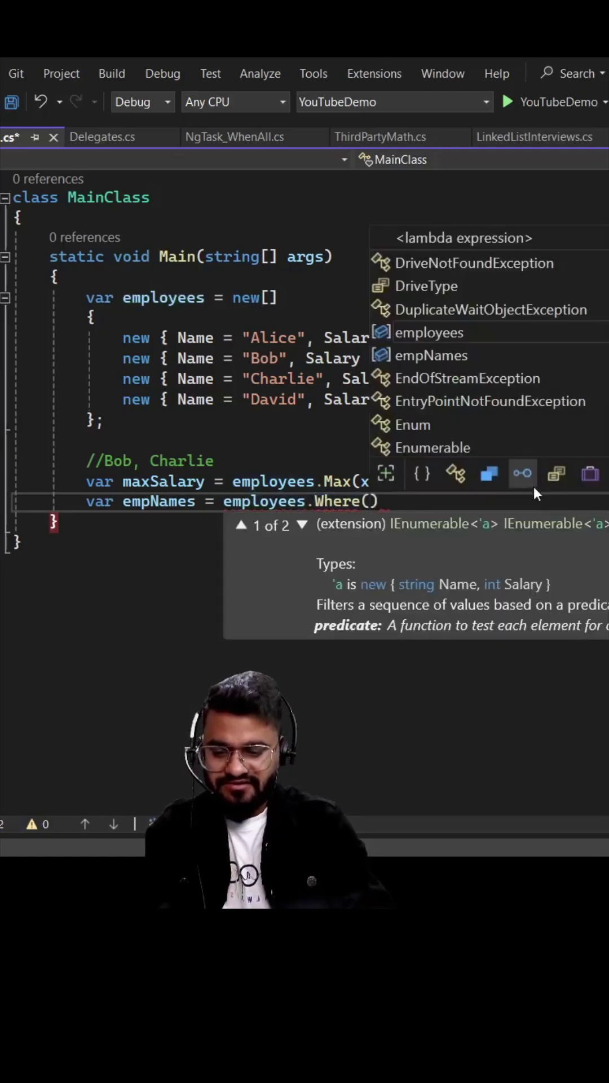
text(y => y.sa)
key(Tab)
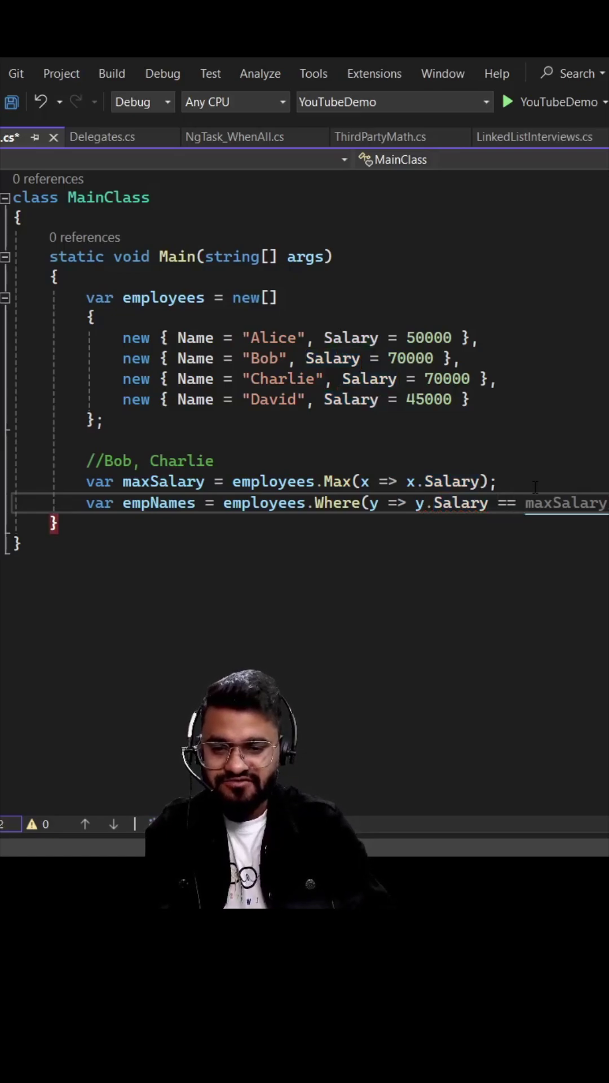
text(== max)
key(Tab)
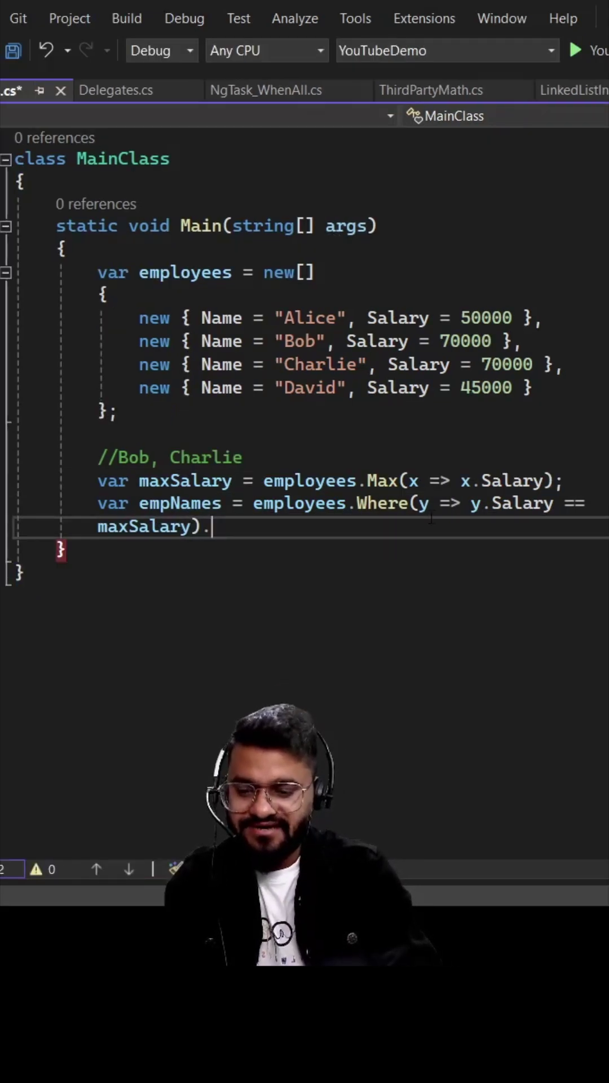
text(Selec)
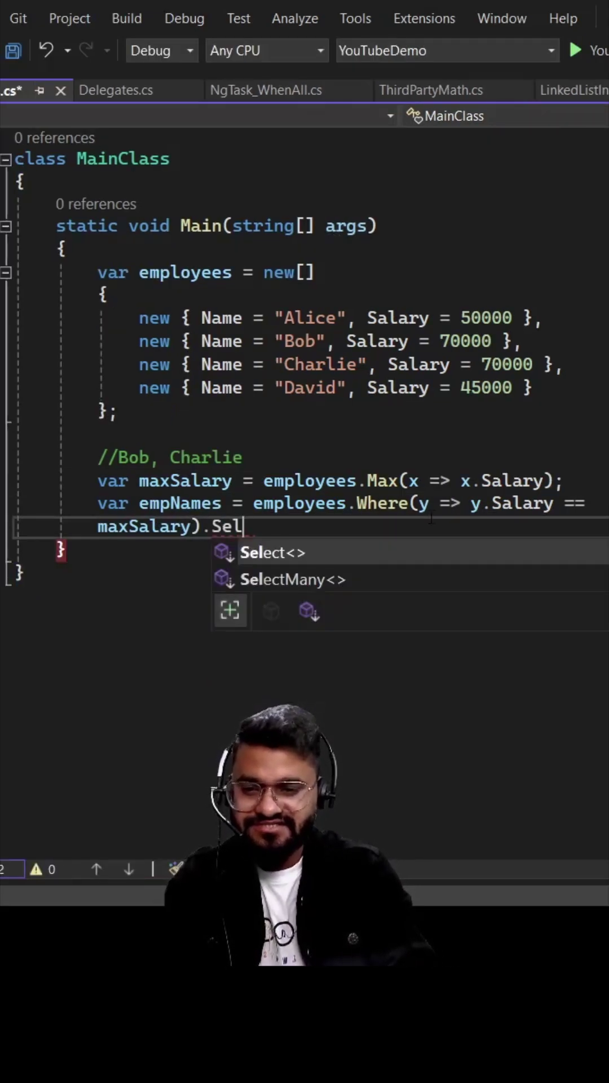
Insert .Select(x => x.Name) into empNames and confirm it lists Bob and Charlie.
key(Tab)
text((x => x.N)
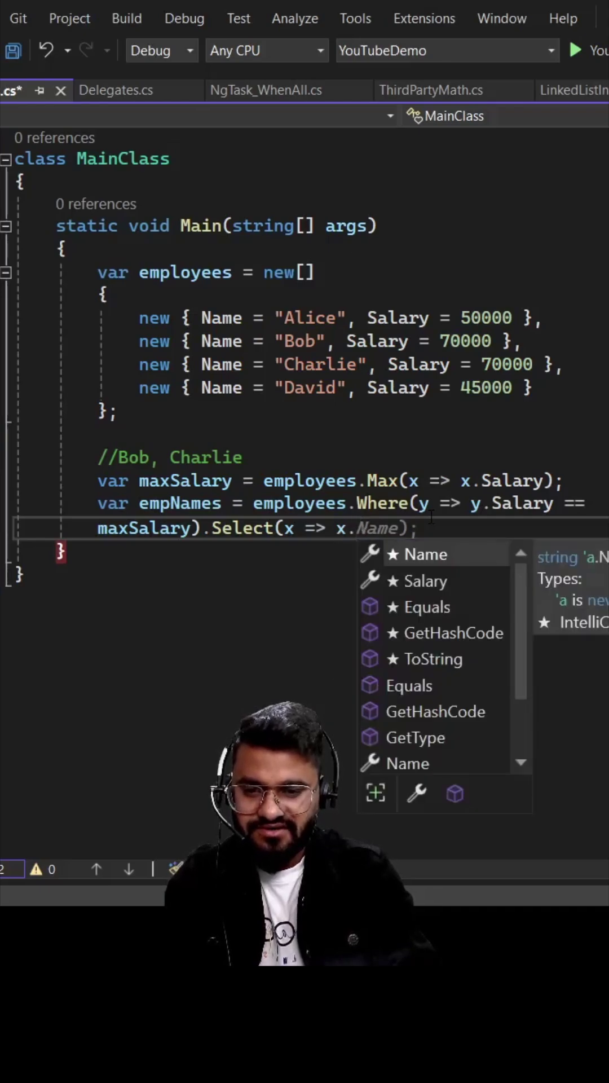
key(Tab)
text())
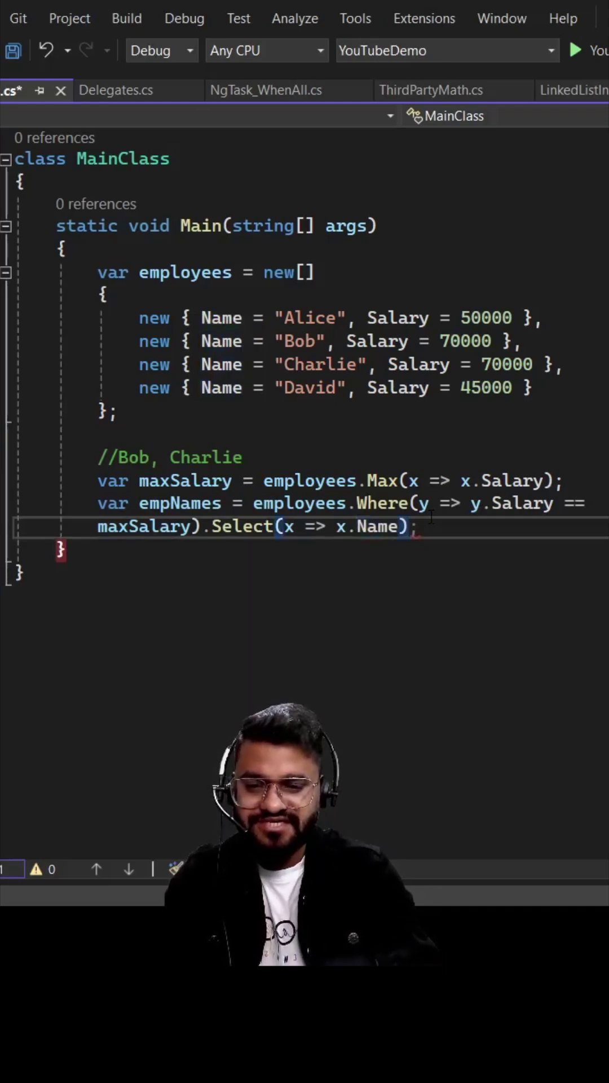
text(.ToList();)
key(F5)
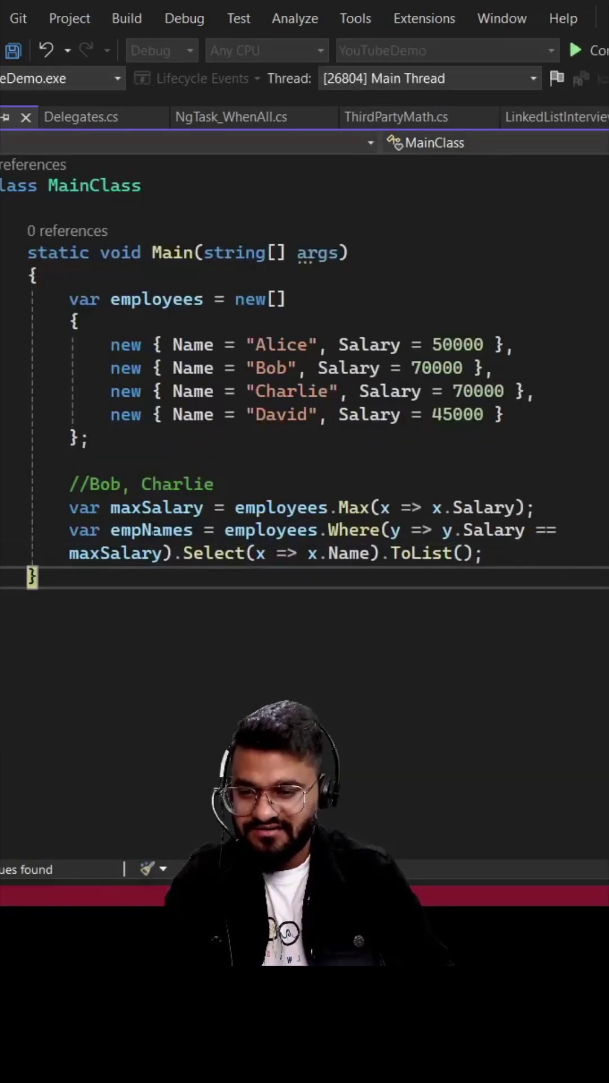
click(172, 550)
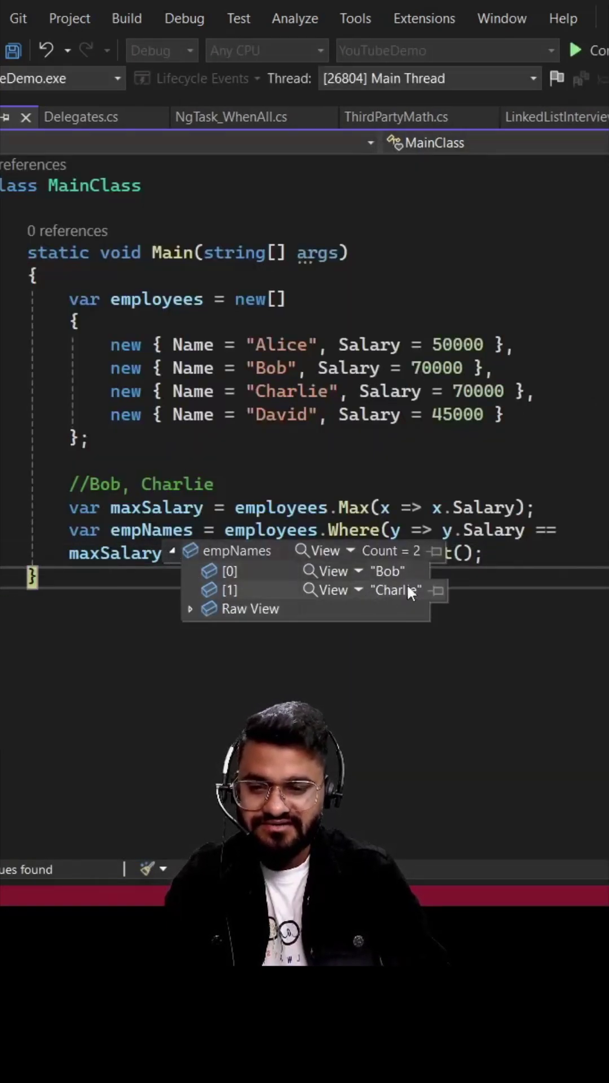